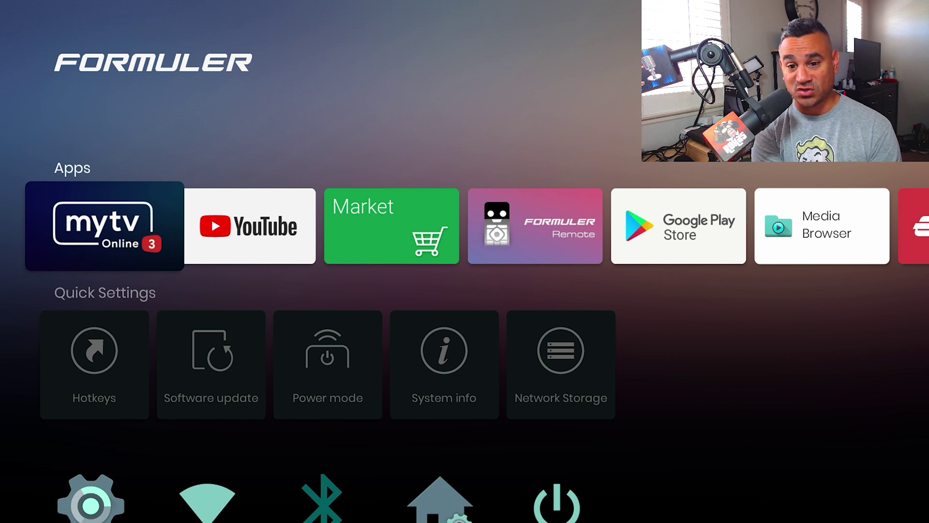
Check the Software update page for installed versions and release notes, and return to the home screen.
key(Down)
key(Right)
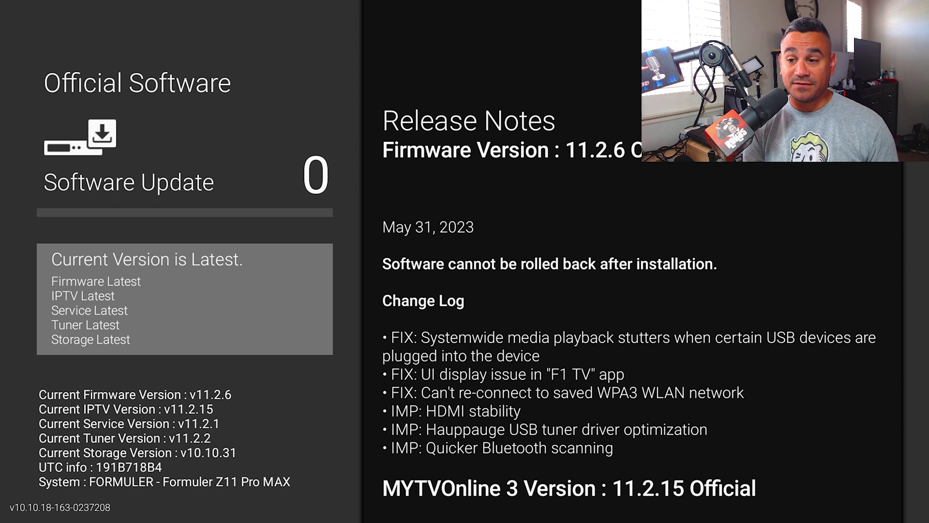
key(Escape)
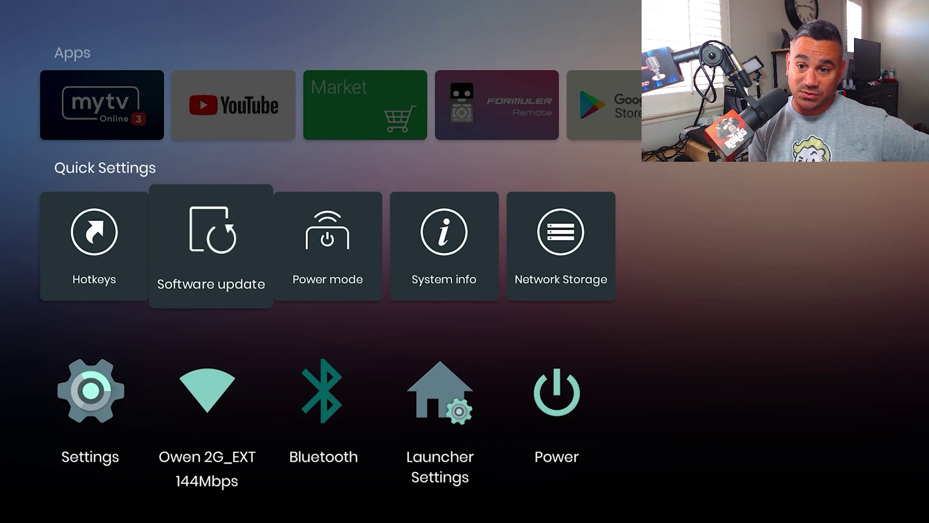
Look through the apps on the home screen's Apps row as far as Chrome.
key(Up)
key(Right)
key(Right)
key(Right)
key(Right)
key(Right)
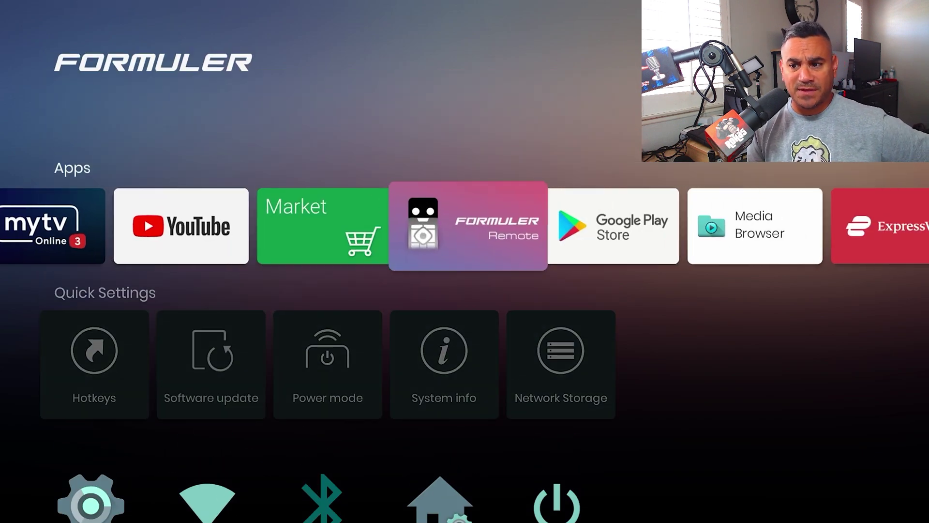
key(Right)
key(Right)
key(Right)
key(Left)
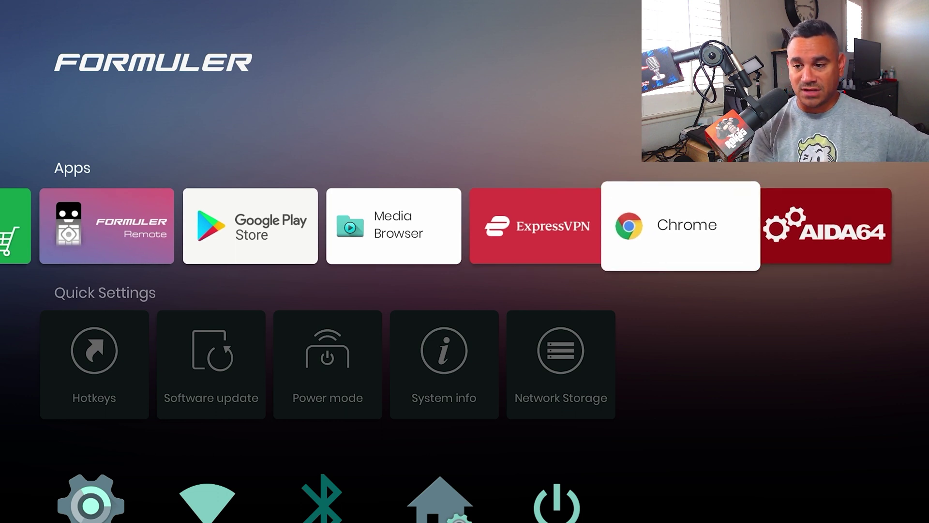
Open the Market and view the details page of Chrome from the Top 10 apps.
key(Left)
key(Left)
key(Left)
key(Left)
key(Left)
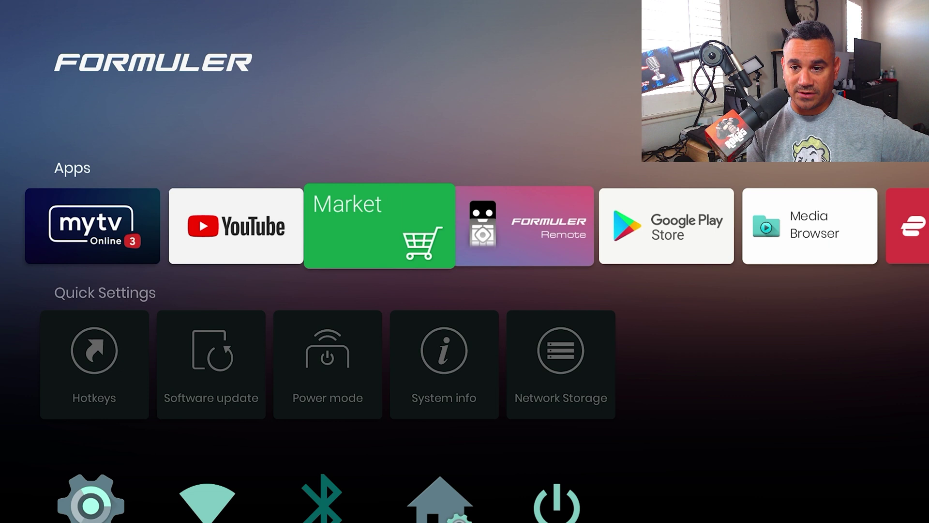
key(Return)
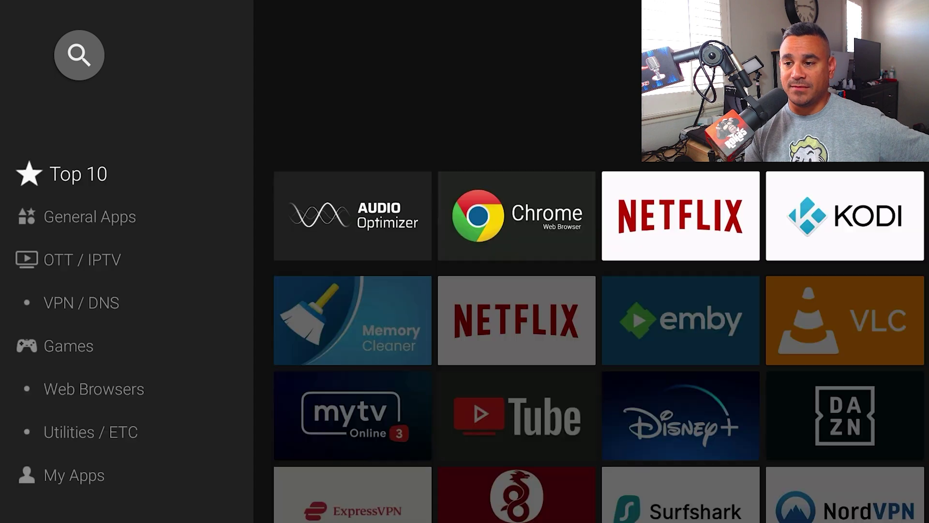
key(Right)
key(Right)
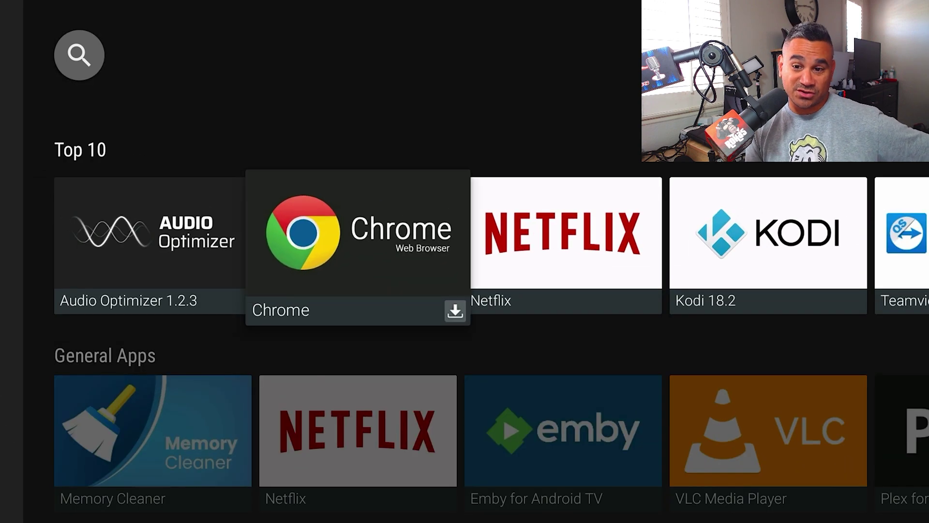
key(Return)
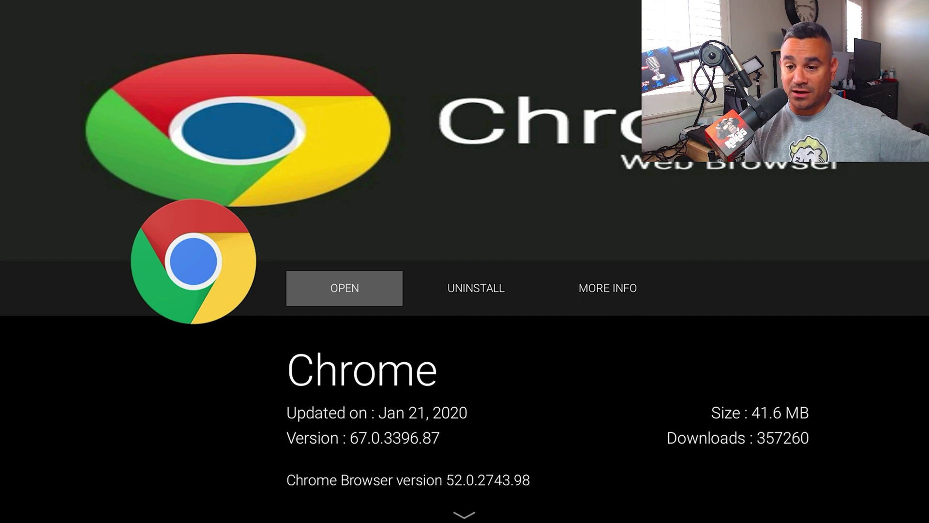
Return to the home screen, launch Chrome from the Apps row, and try its update notification.
key(Home)
key(Right)
key(Right)
key(Right)
key(Right)
key(Right)
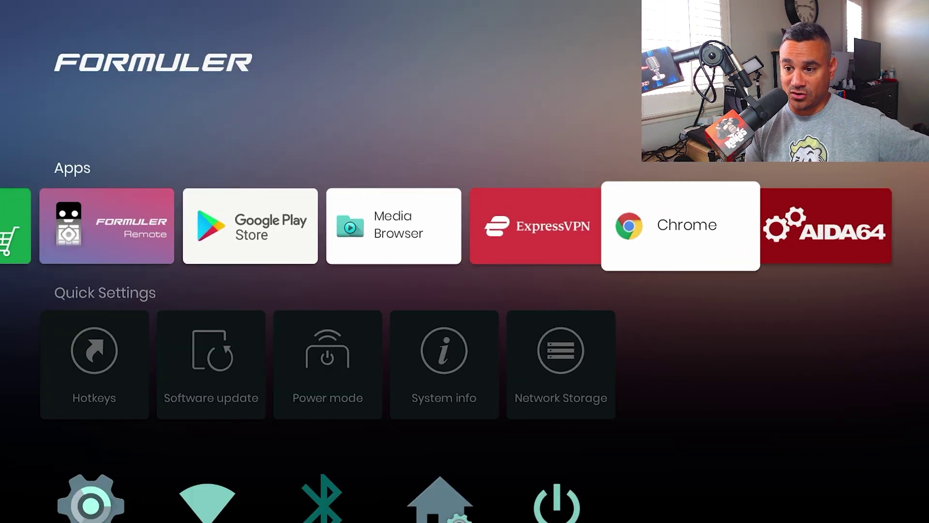
key(Return)
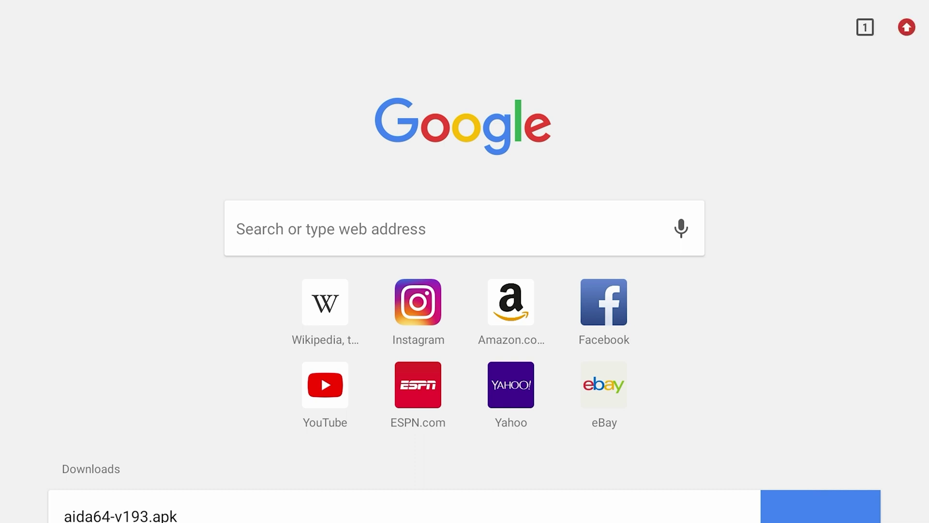
click(865, 27)
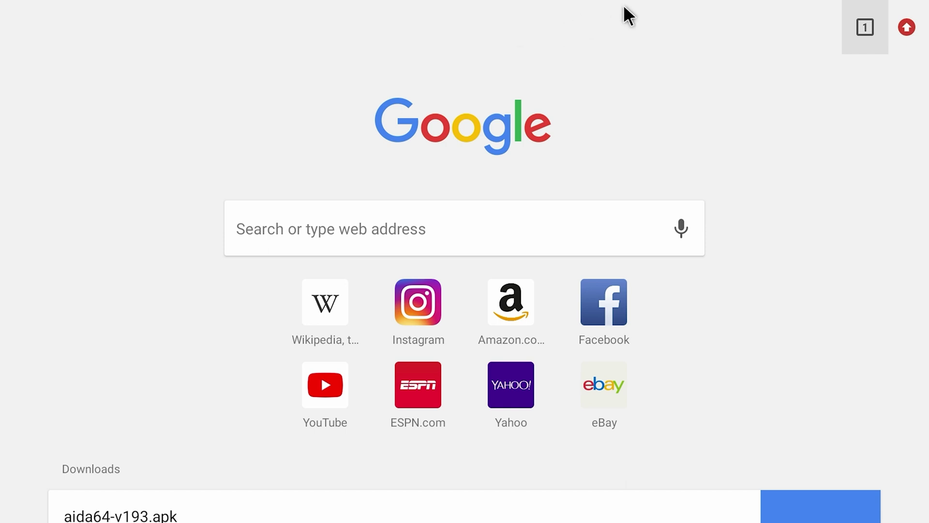
click(908, 30)
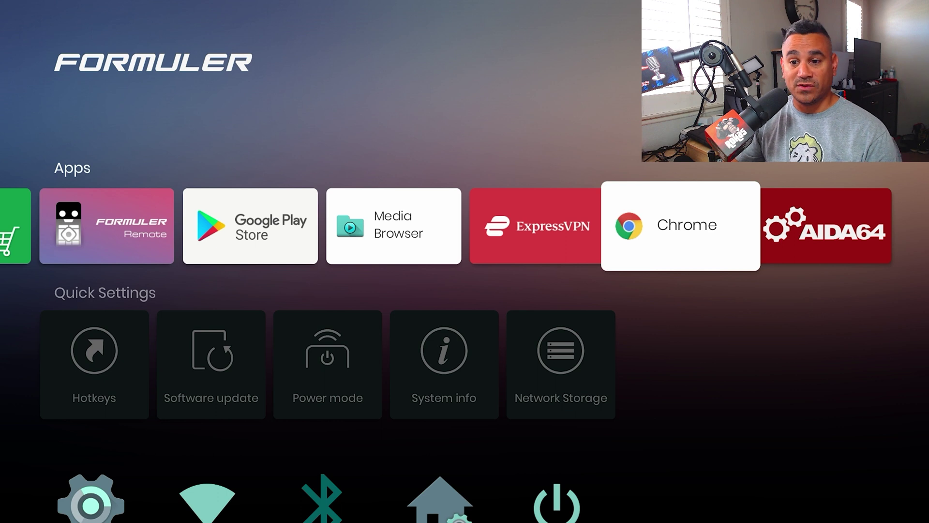
Select MYTVOnline 3 at the start of the home screen's Apps row.
key(Left)
key(Left)
key(Left)
key(Left)
key(Left)
key(Left)
key(Left)
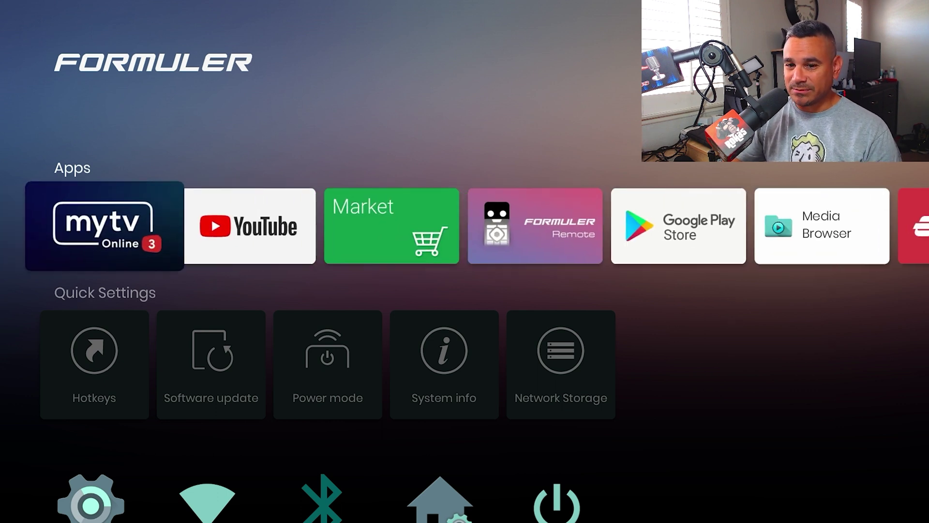